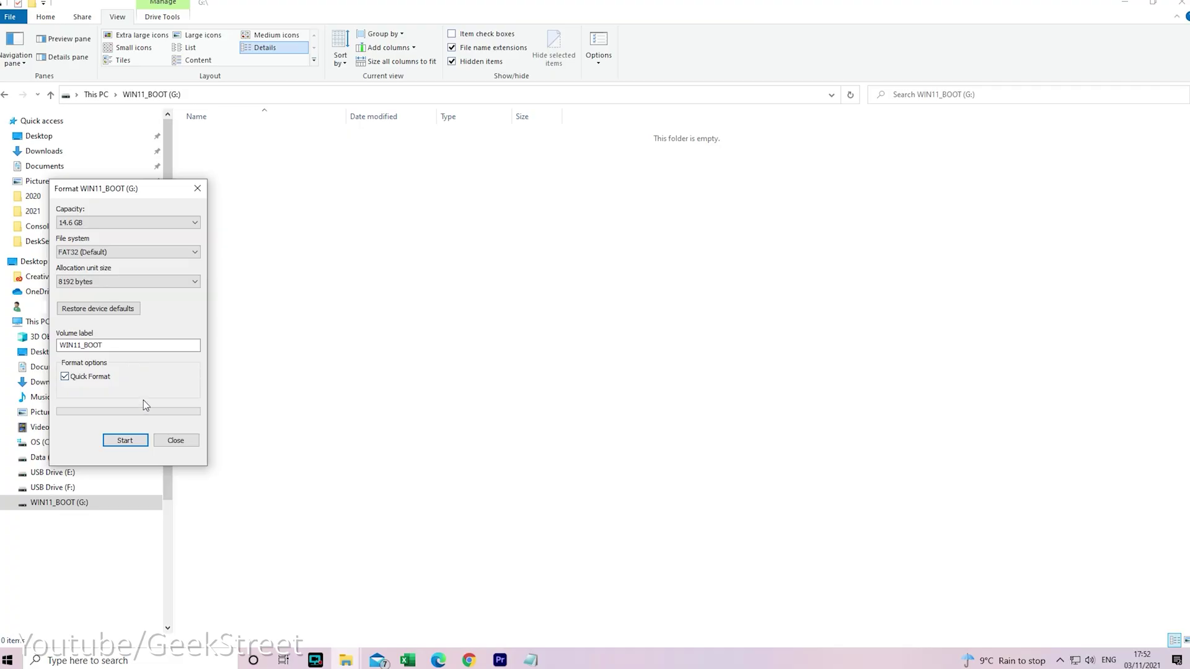
Step: Start quick-formatting the WIN11_BOOT drive and search the web for 'download windows 11'
left_click(127, 445)
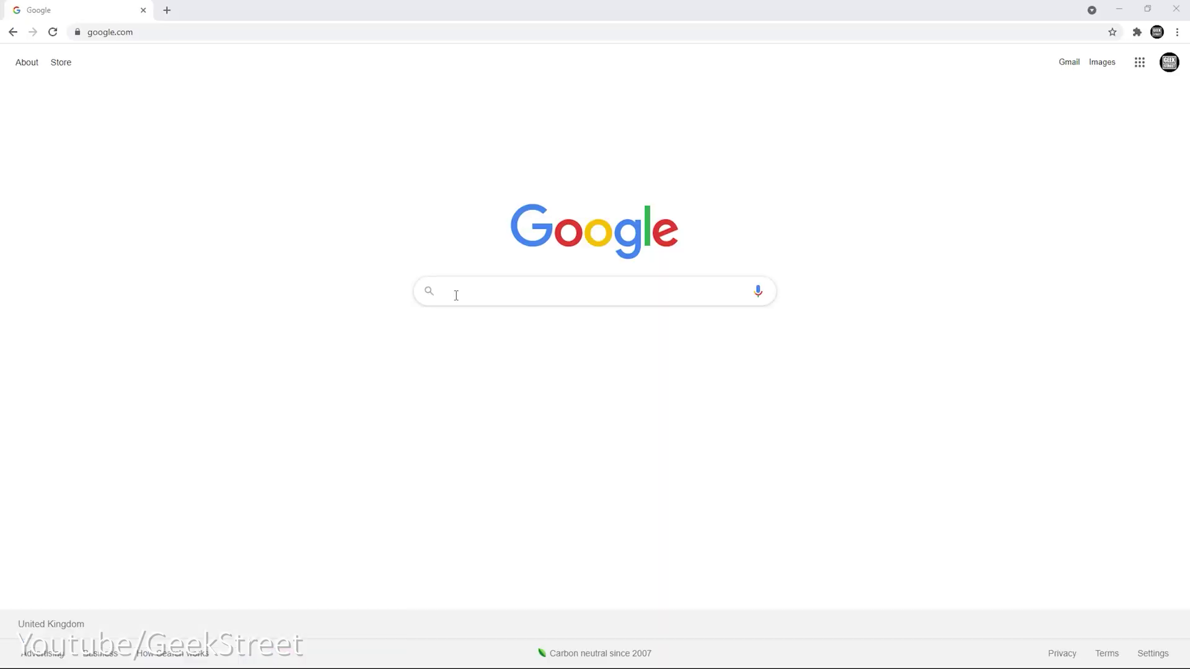
left_click(456, 294)
type("download windows 11")
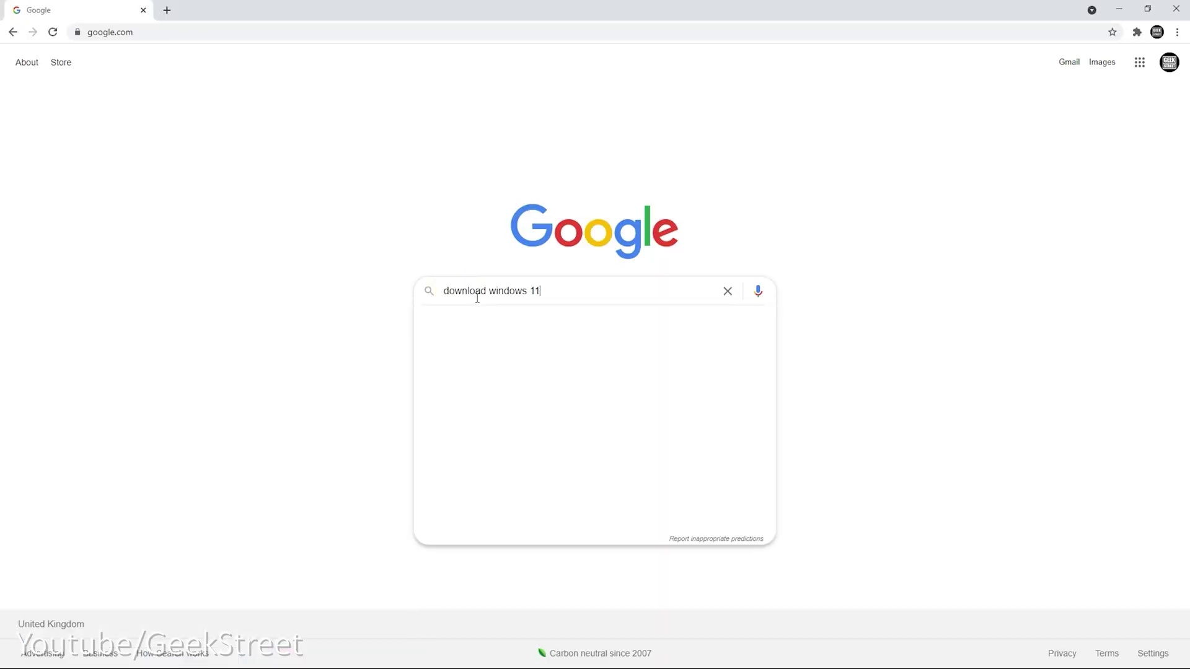
key("Return")
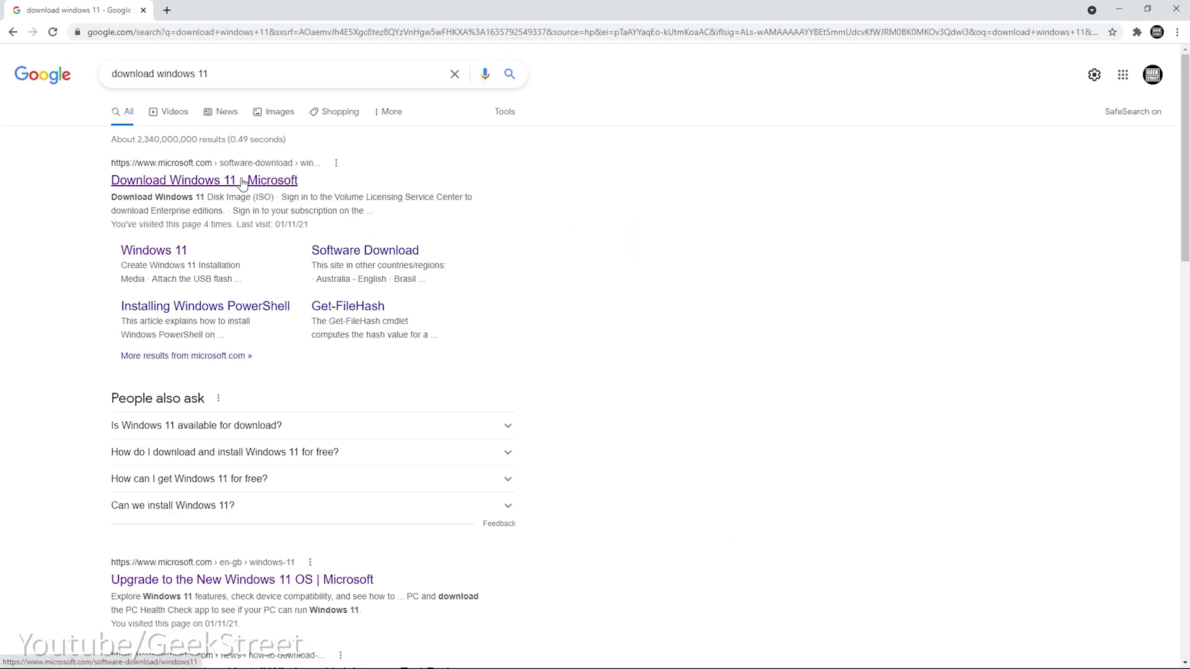
Step: Download and run the Windows 11 installation media tool from Microsoft's download page
left_click(242, 182)
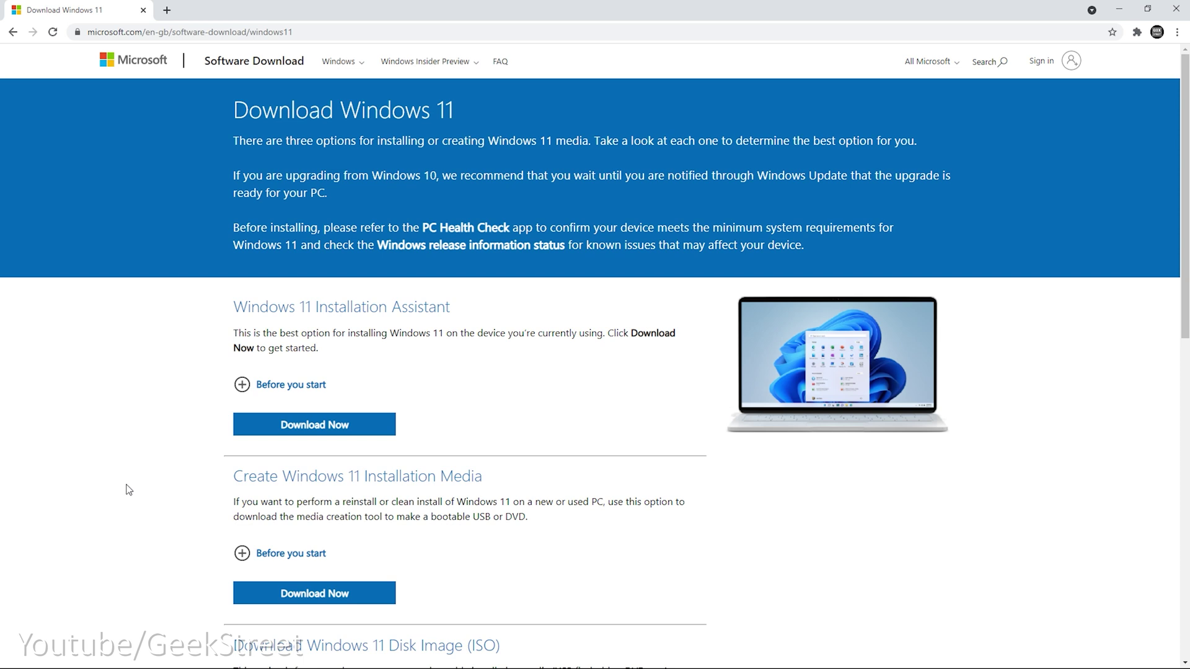
left_click(314, 598)
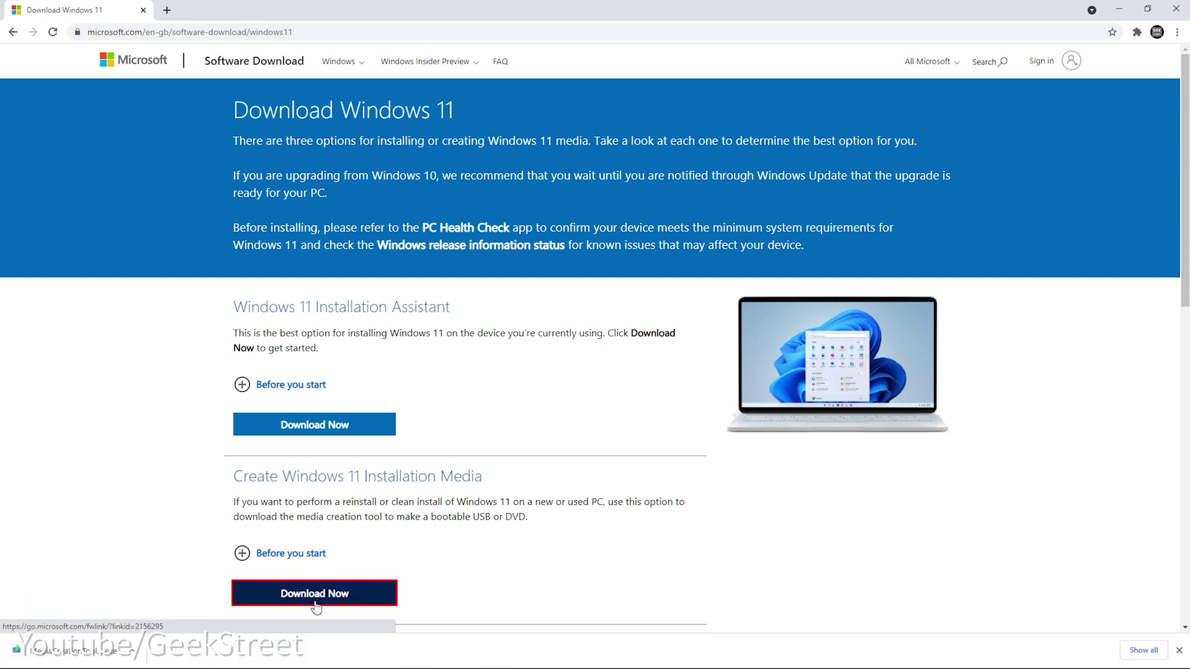
left_click(77, 656)
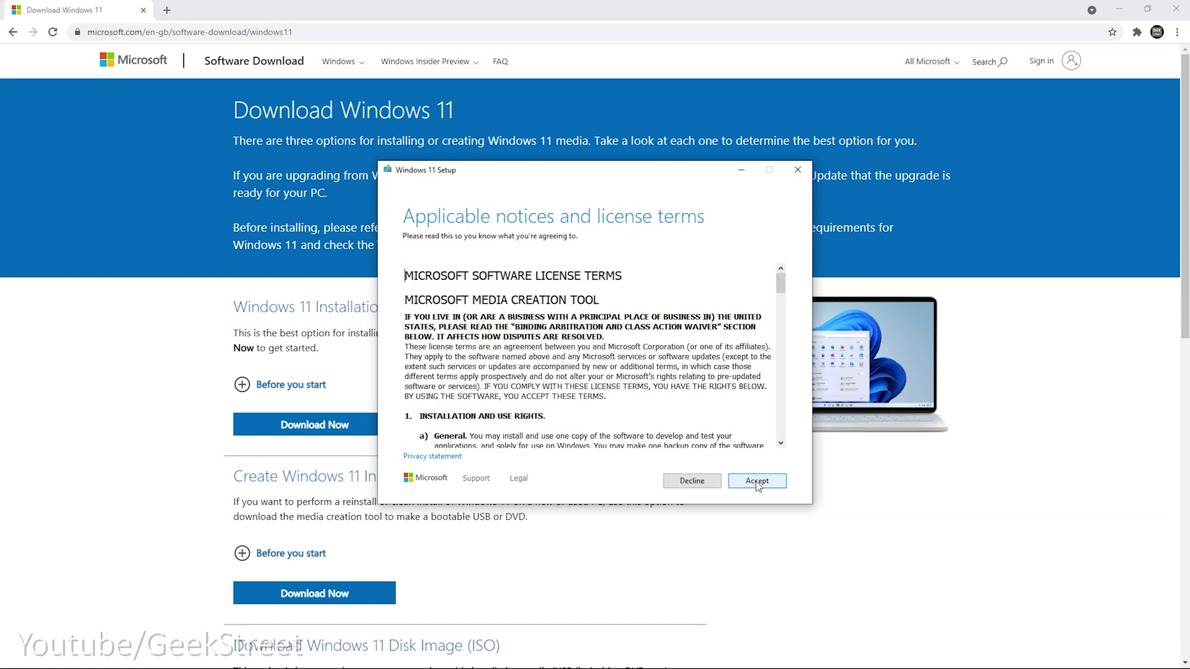
Step: Accept the terms, choose English (United Kingdom), and write the media to USB drive G:
left_click(757, 483)
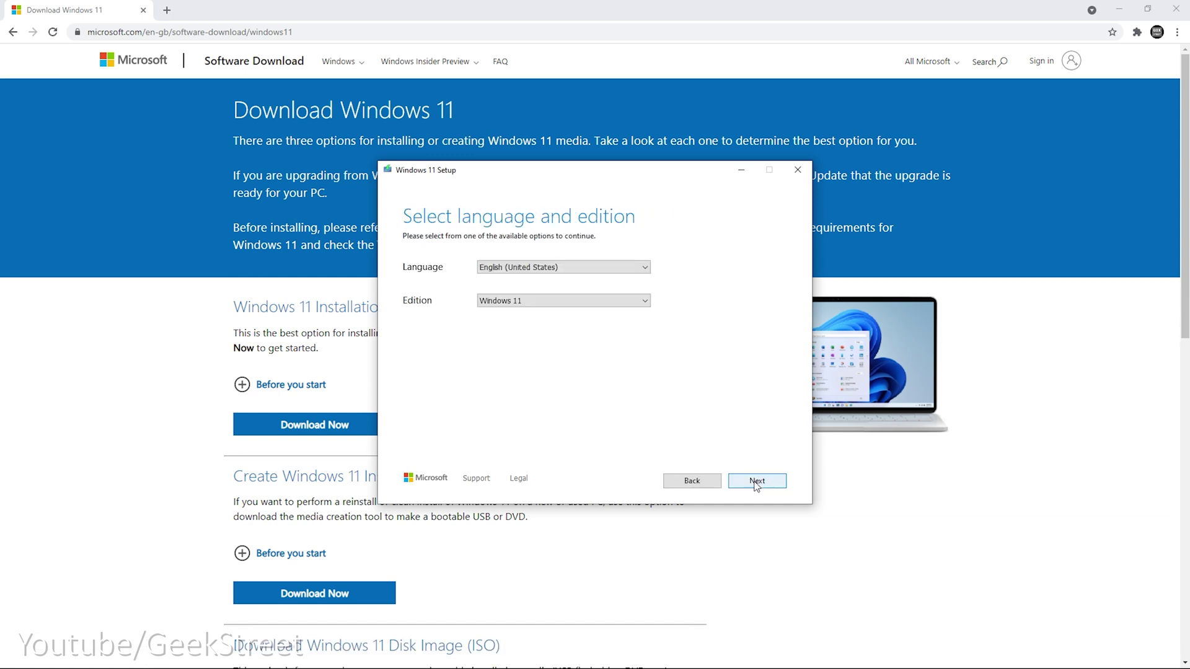
left_click(602, 267)
left_click(645, 282)
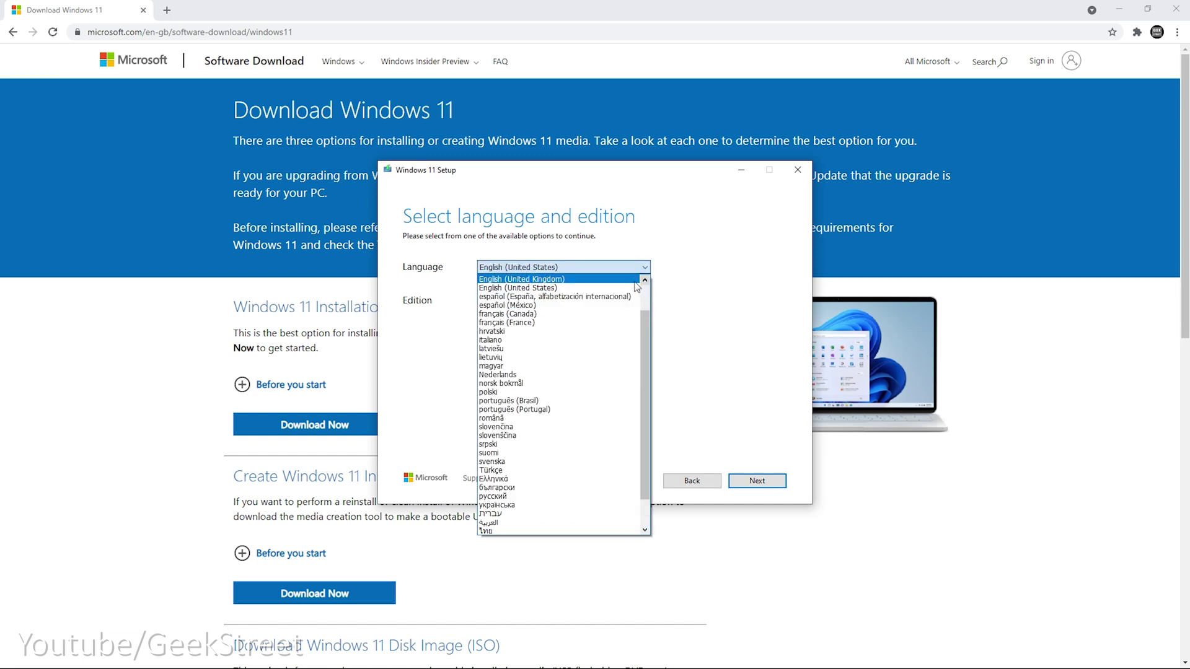
left_click(593, 284)
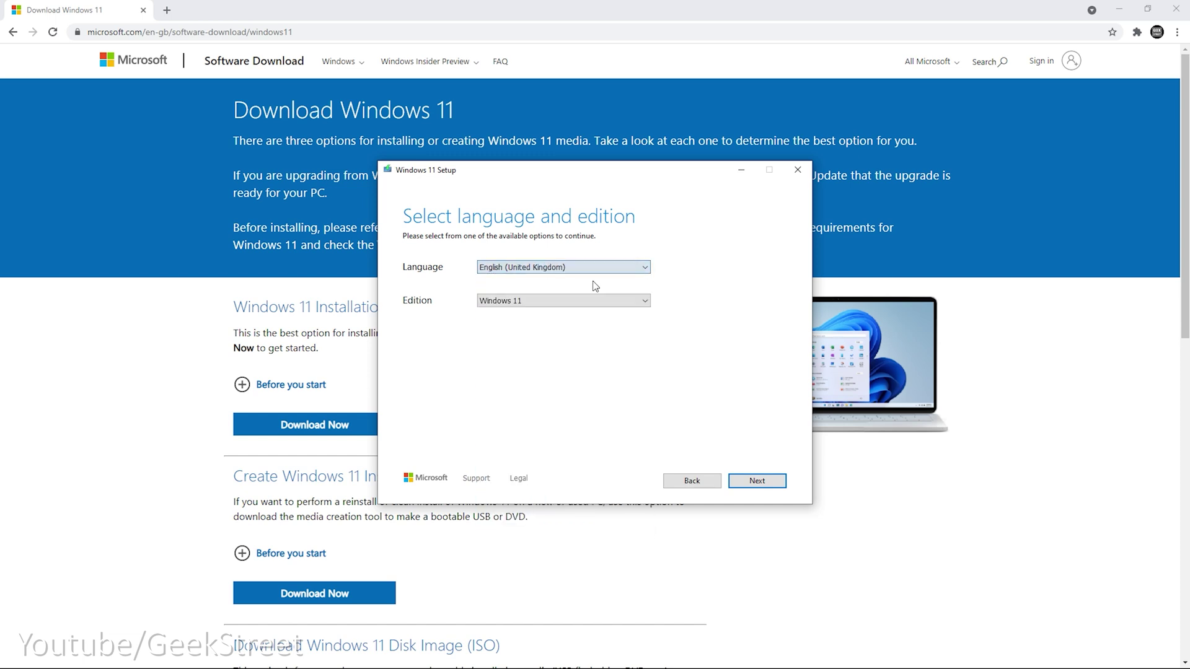
left_click(756, 484)
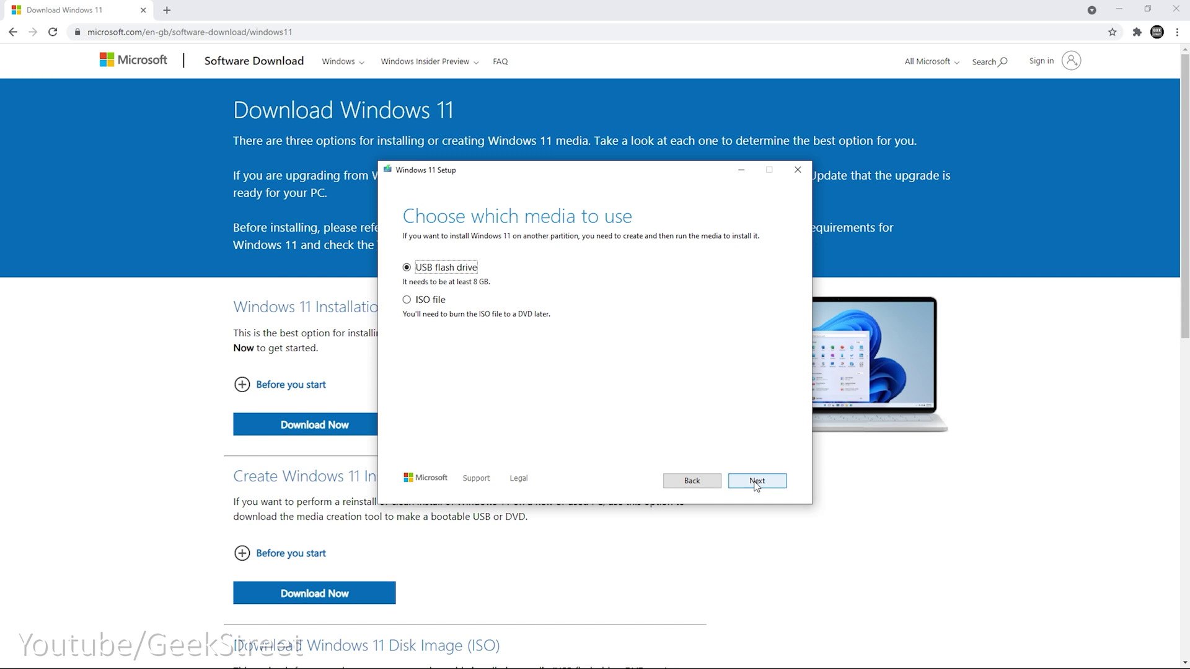
left_click(757, 484)
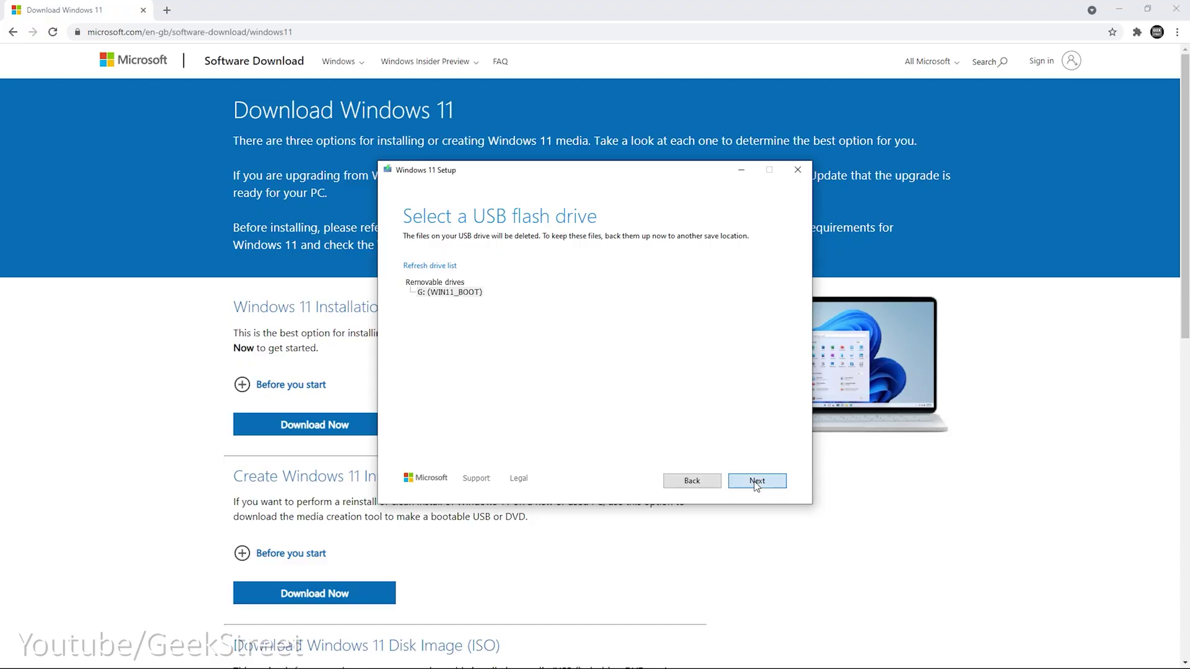
left_click(757, 482)
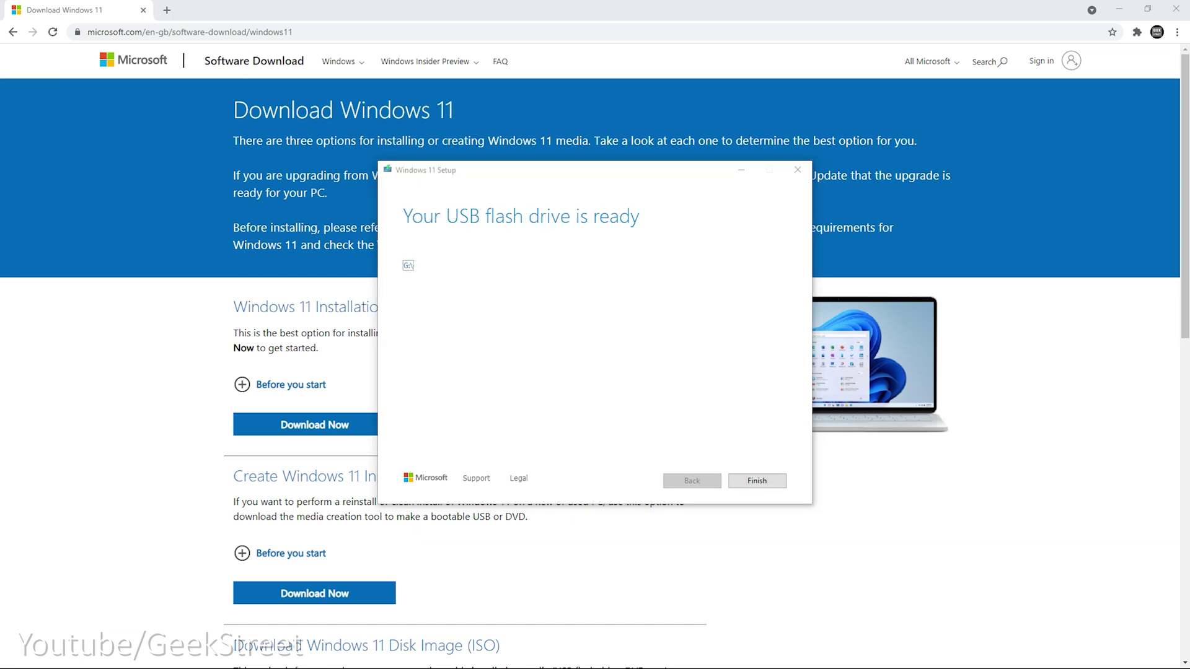
left_click(762, 483)
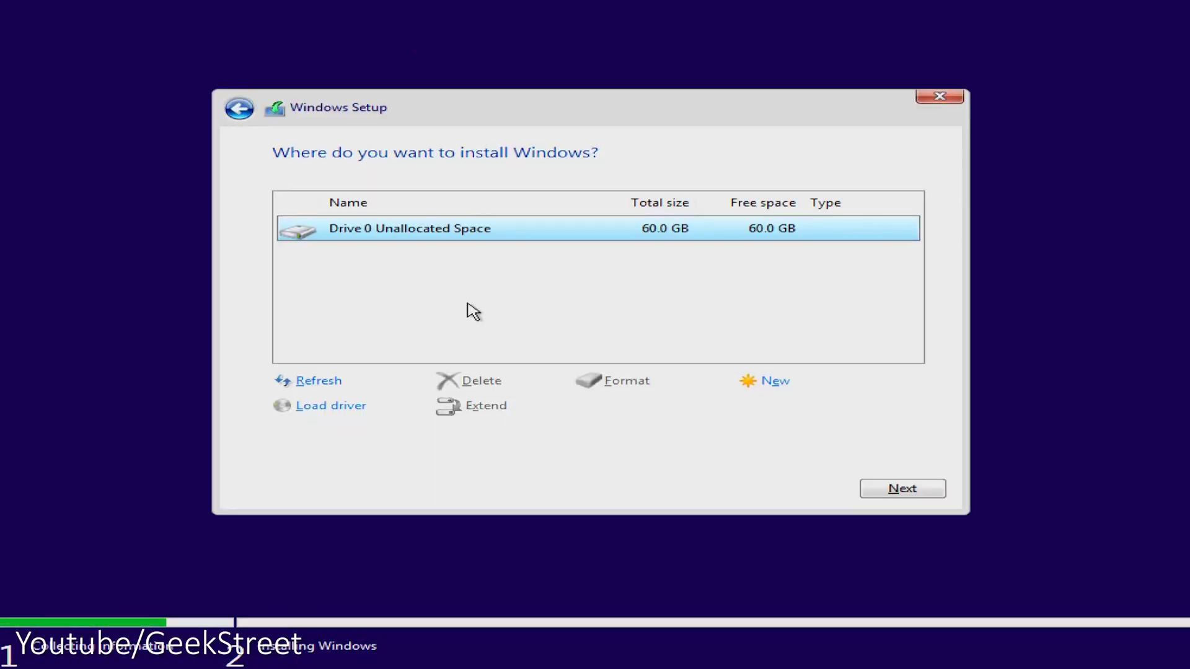
Step: Target Drive 0 unallocated space, use English (United Kingdom) time format, and install without a product key
left_click(902, 488)
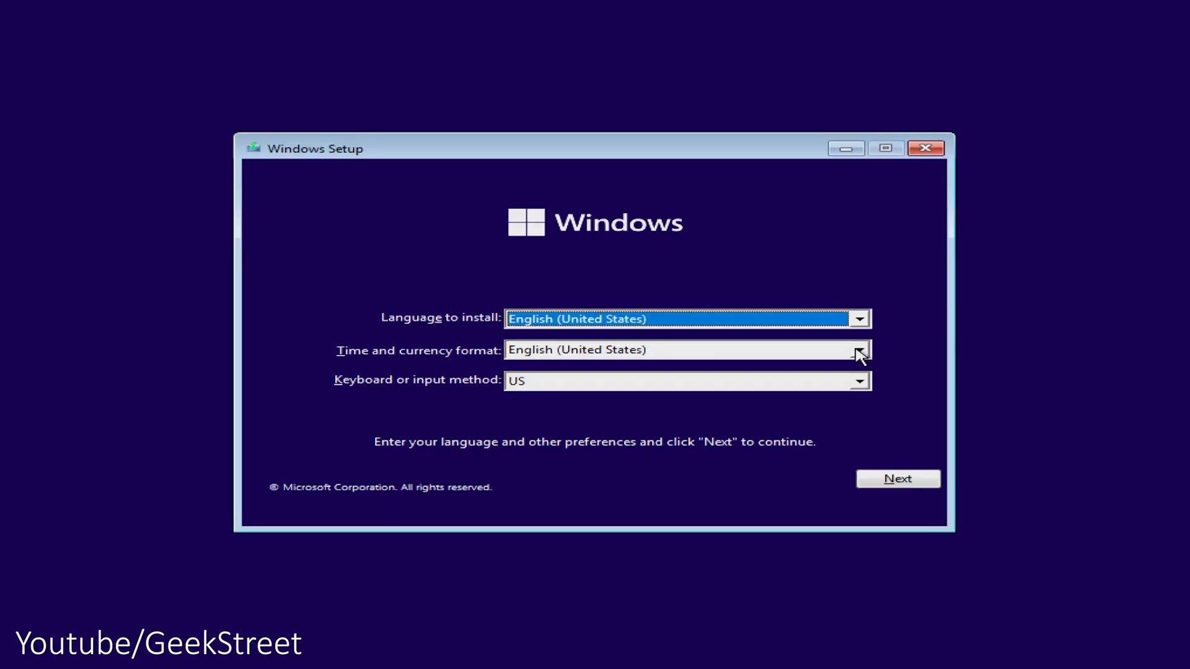
left_click(860, 351)
left_click(861, 355)
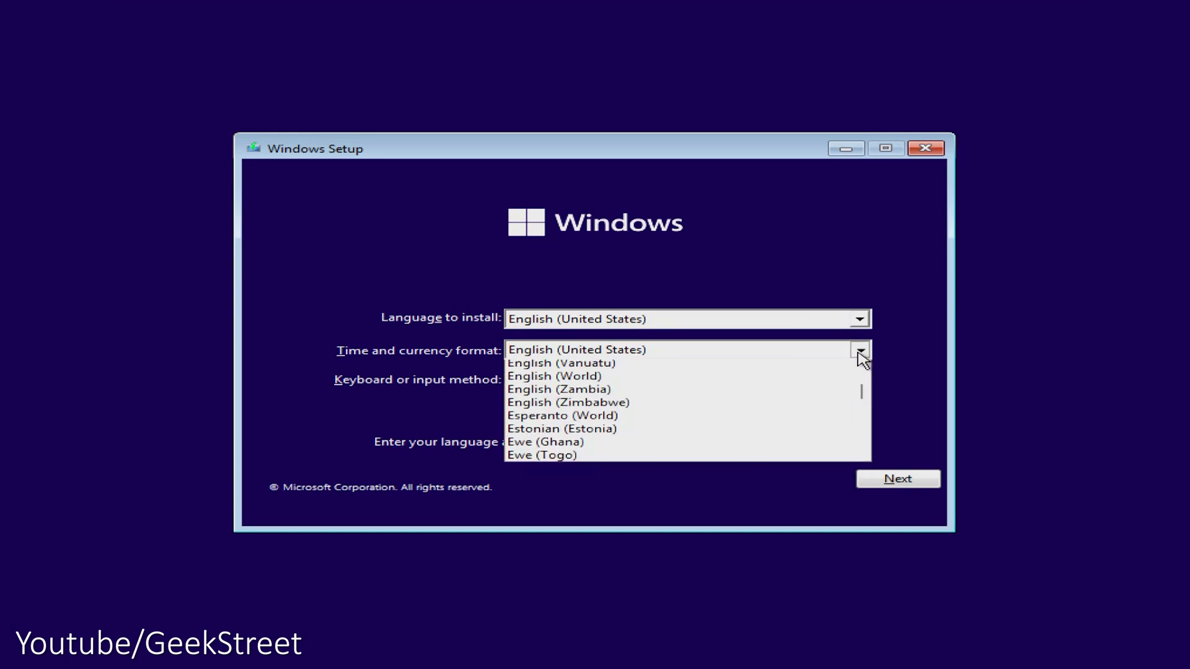
scroll(837, 404, "up", 1)
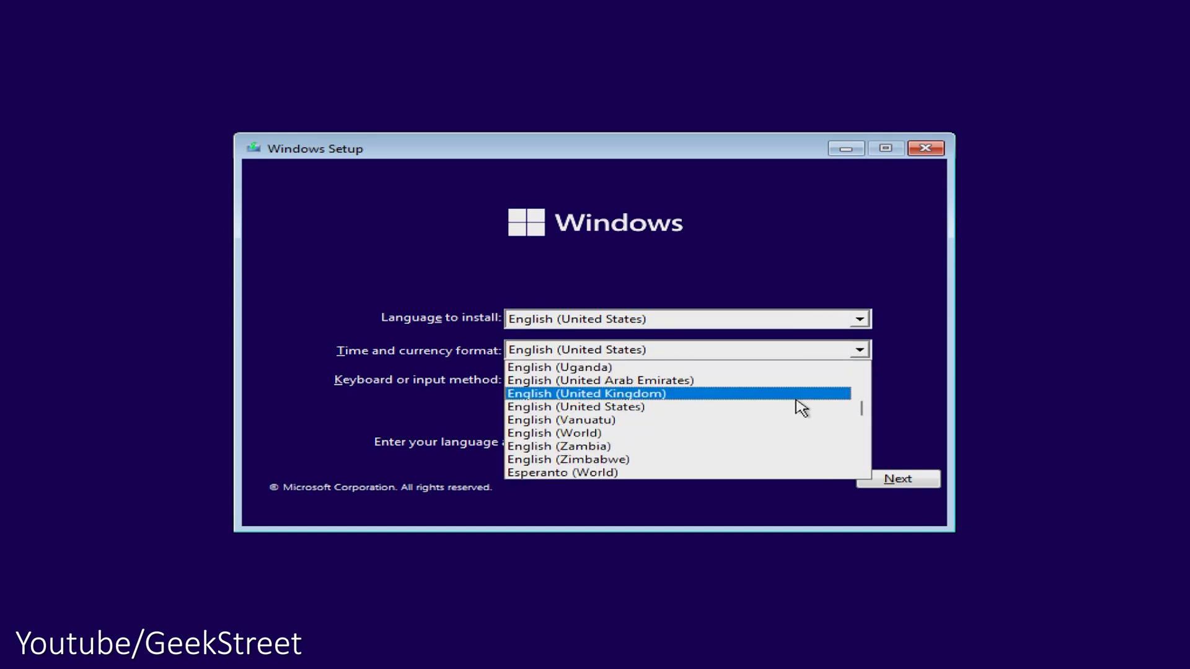
left_click(796, 393)
left_click(888, 479)
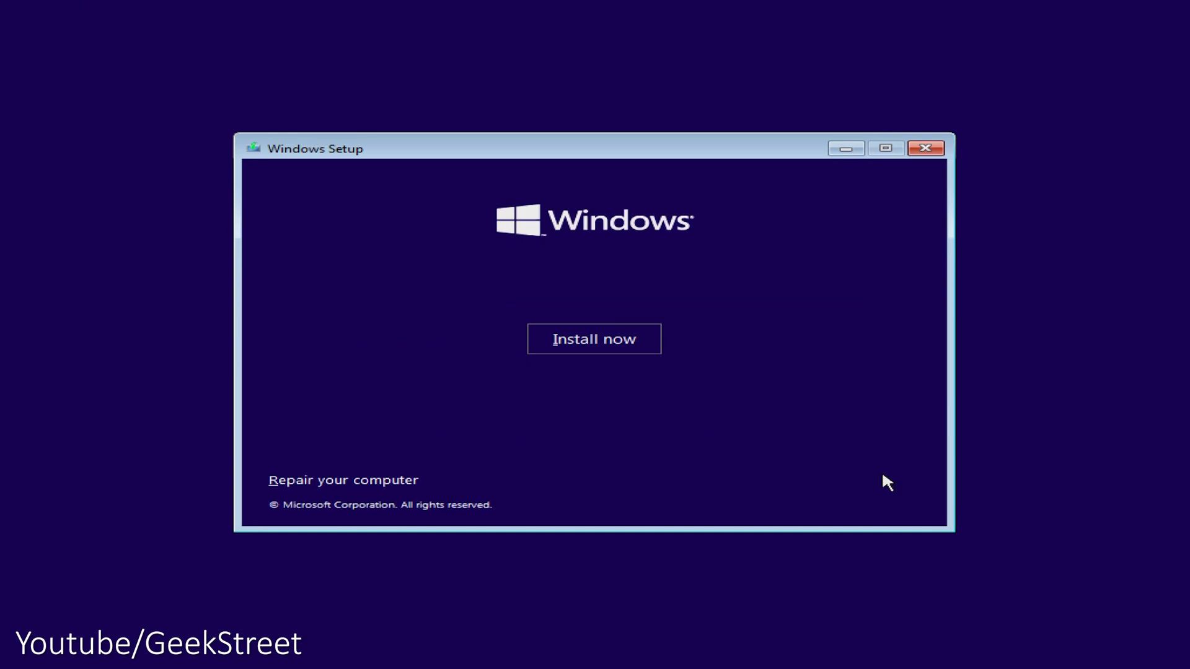
left_click(605, 335)
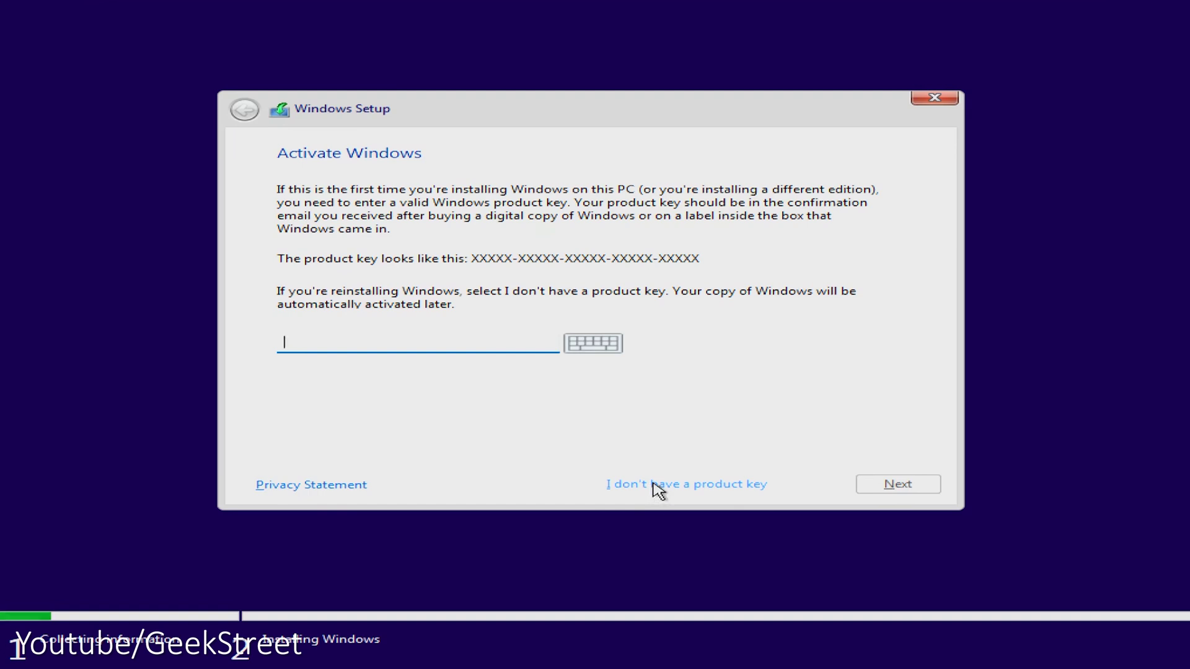
left_click(656, 490)
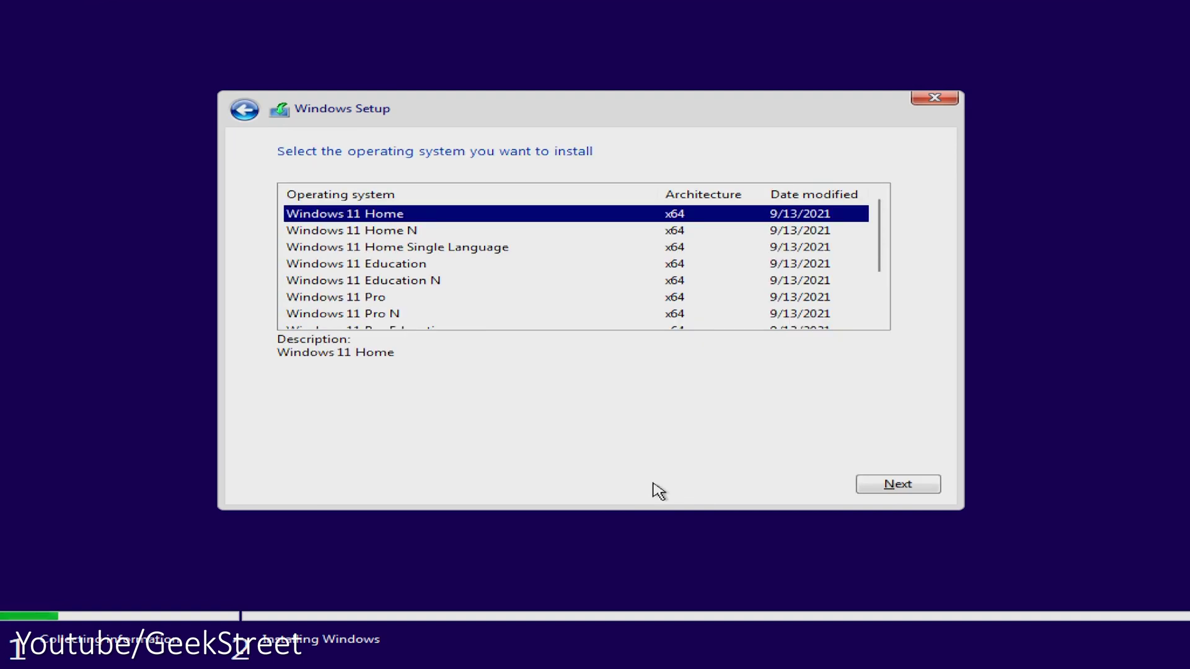
mouse_move(879, 244)
mouse_move(883, 242)
left_mouse_down()
mouse_move(874, 317)
mouse_move(883, 213)
left_mouse_up()
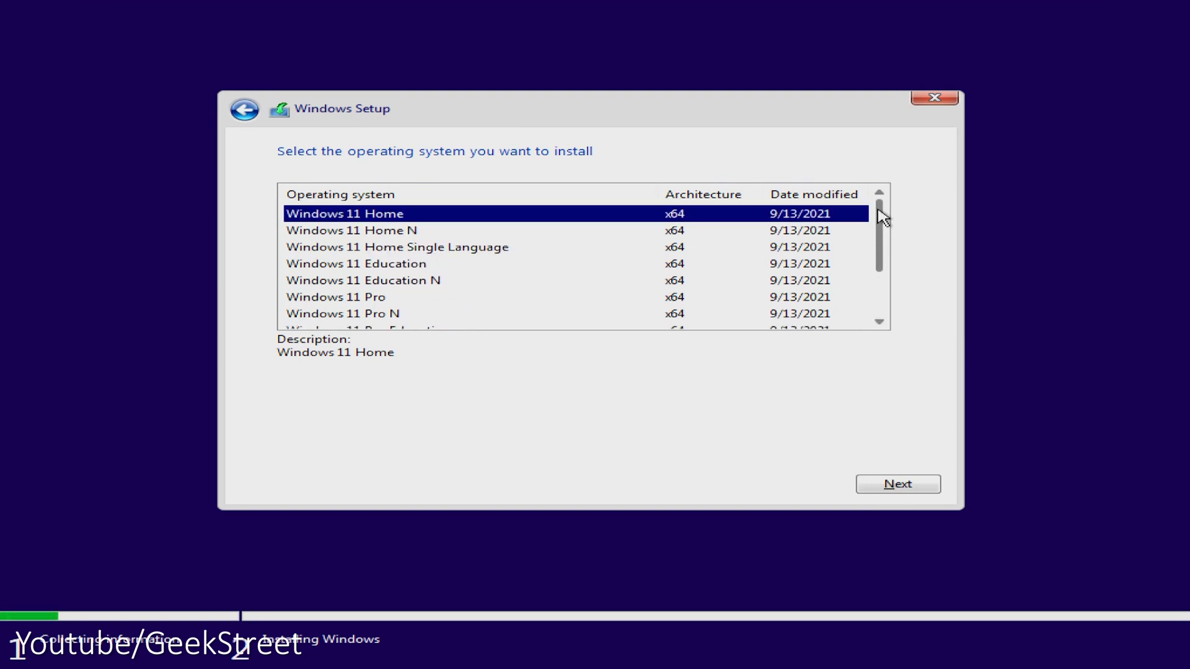
Step: Pick Windows 11 Pro and run a Custom install onto Drive 0's 60 GB unallocated space
left_click(371, 300)
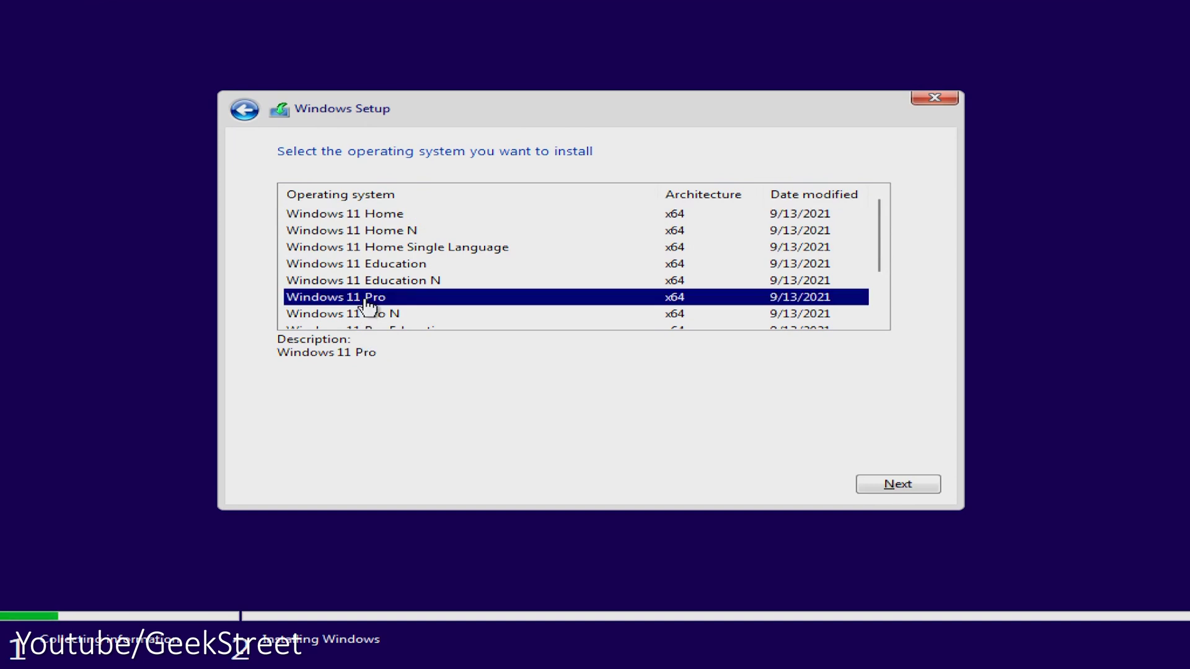
left_click(872, 484)
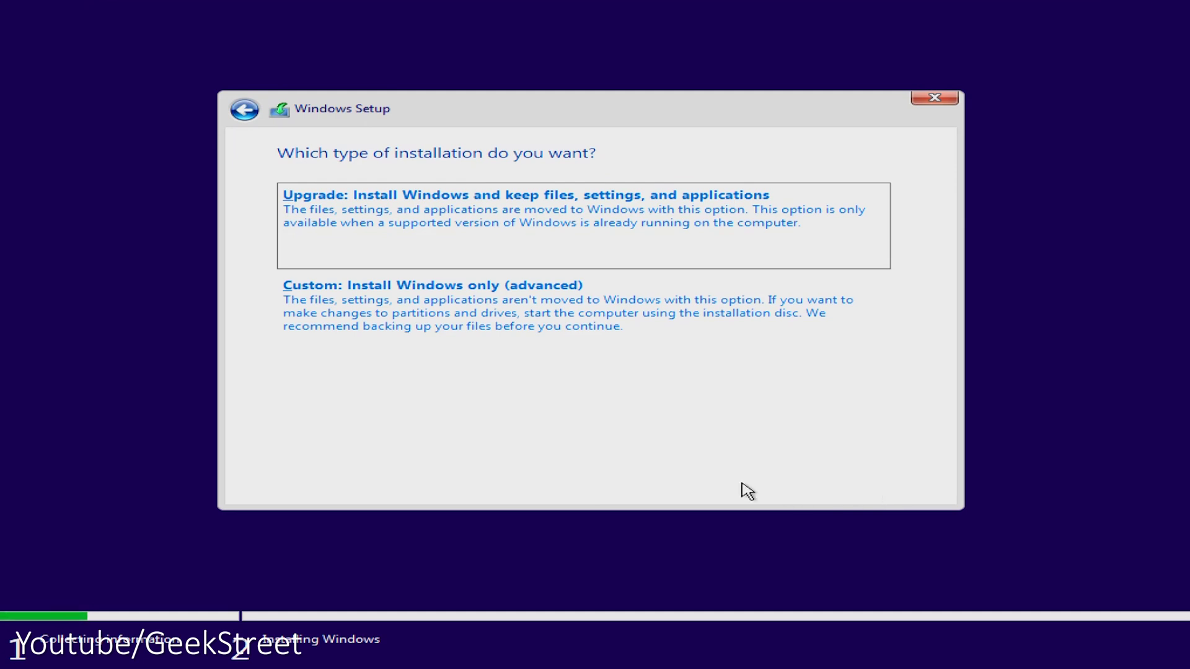
left_click(471, 309)
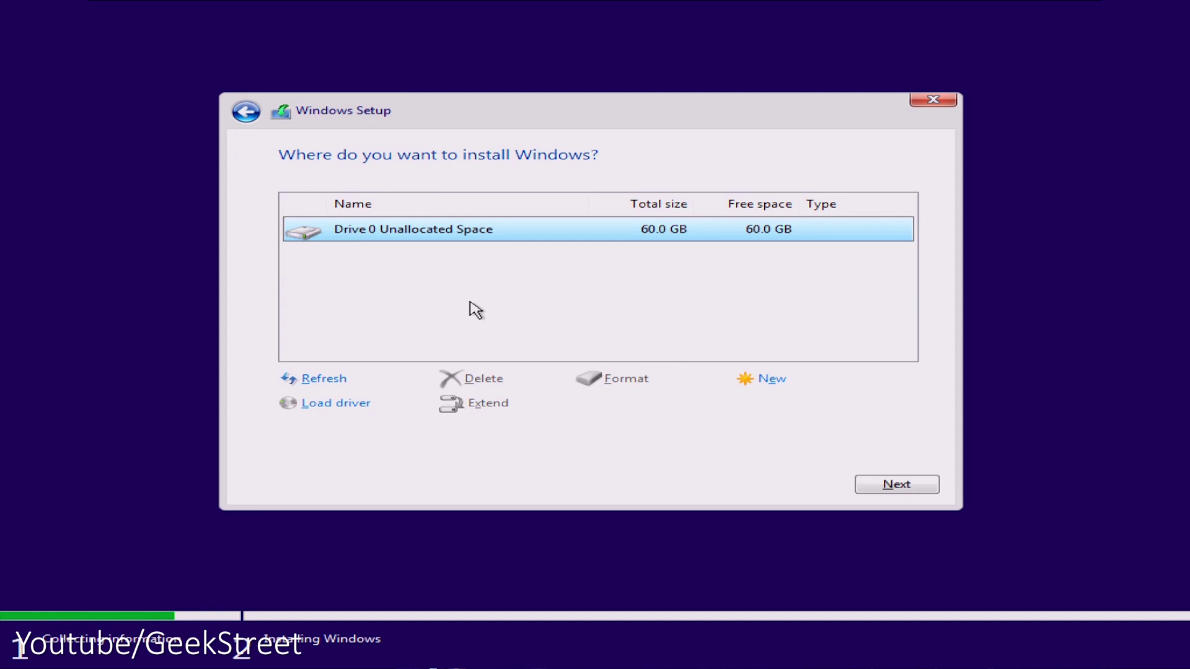
left_click(897, 485)
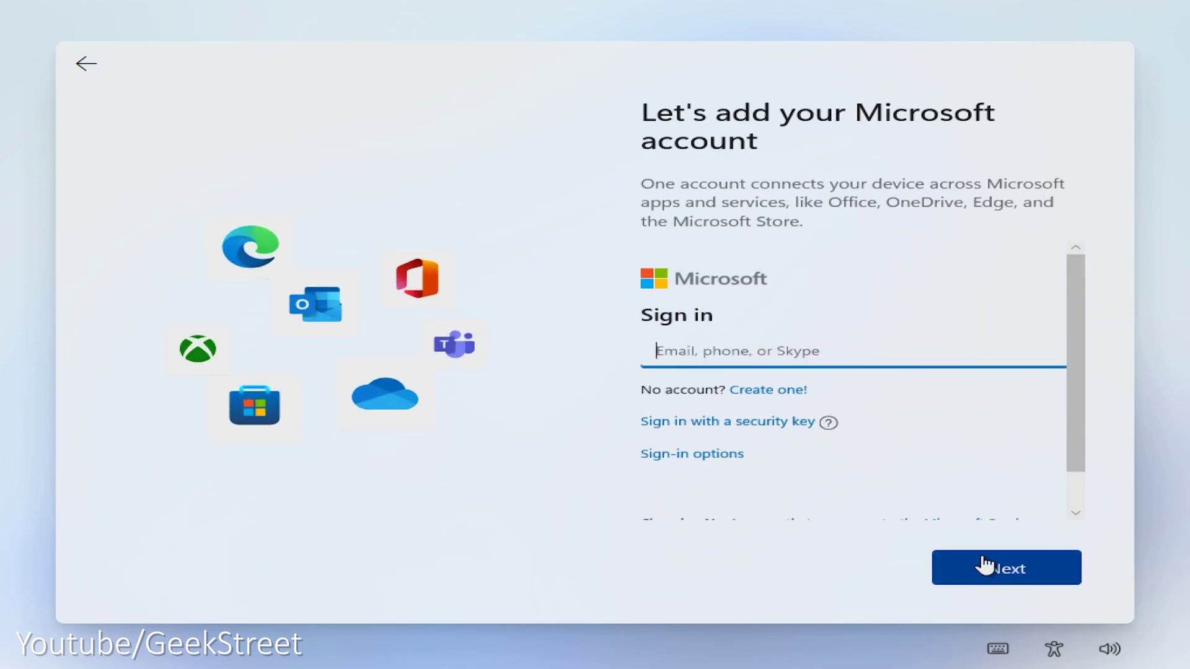
scroll(864, 442, "down", 2)
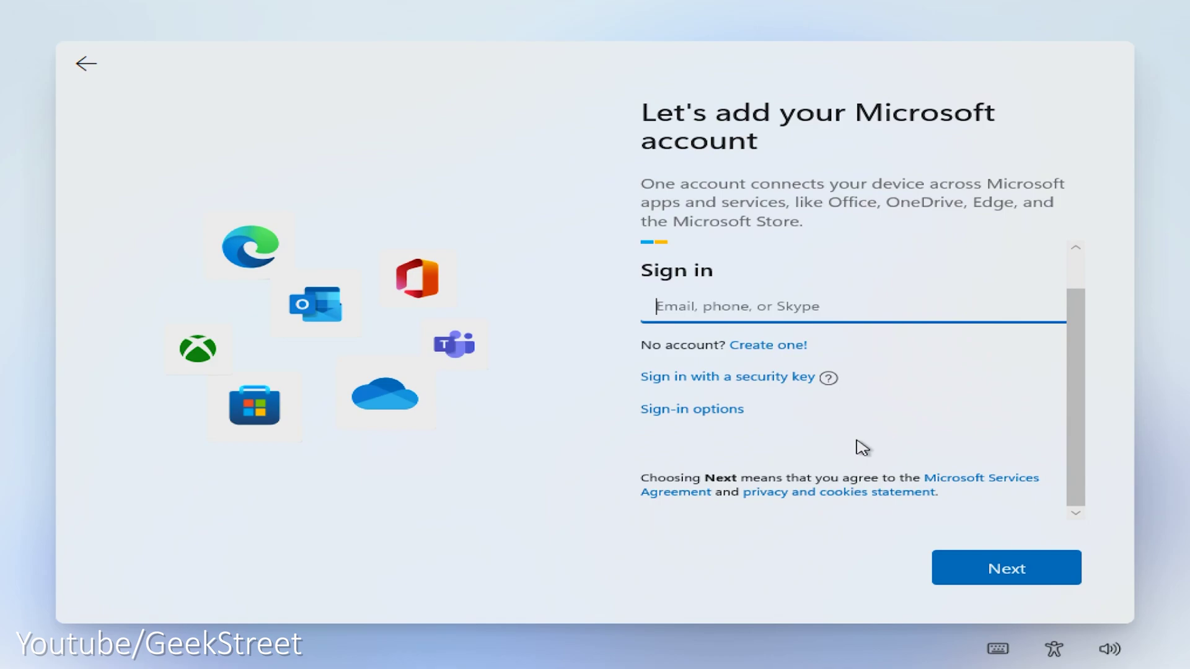
scroll(858, 439, "up", 2)
Step: Begin entering the Microsoft account email on the sign-in page
left_click(790, 354)
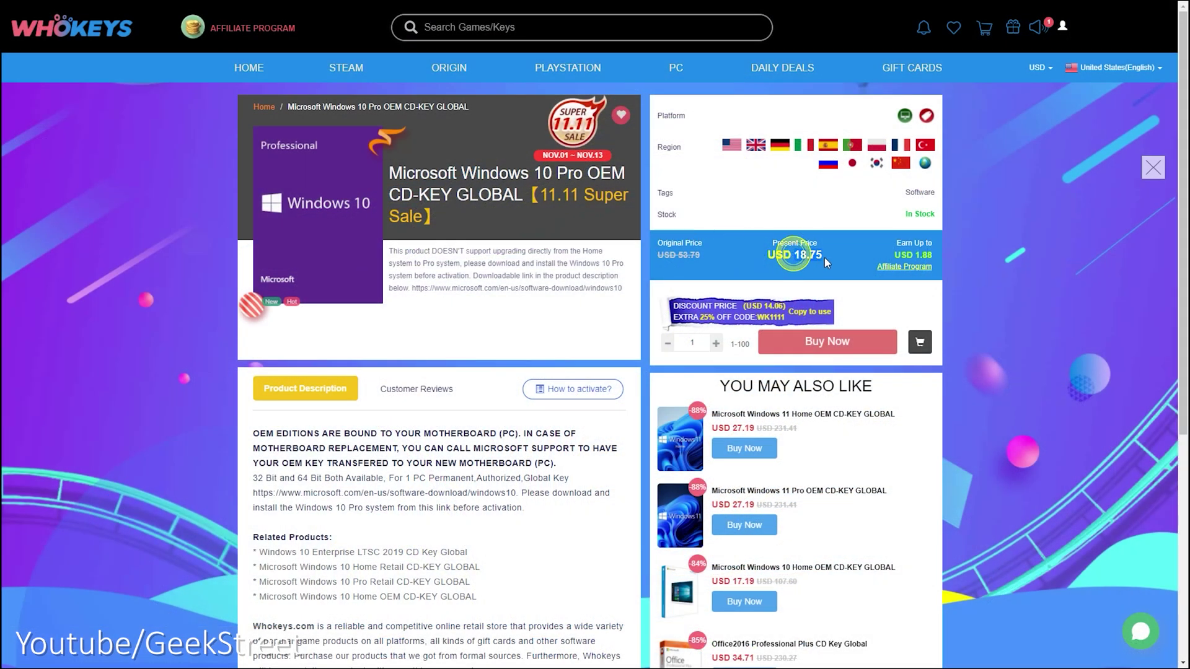
Step: Order the Windows 10 Pro OEM key at USD 18.75 and start entering a promotion code
left_click(863, 300)
left_click(843, 347)
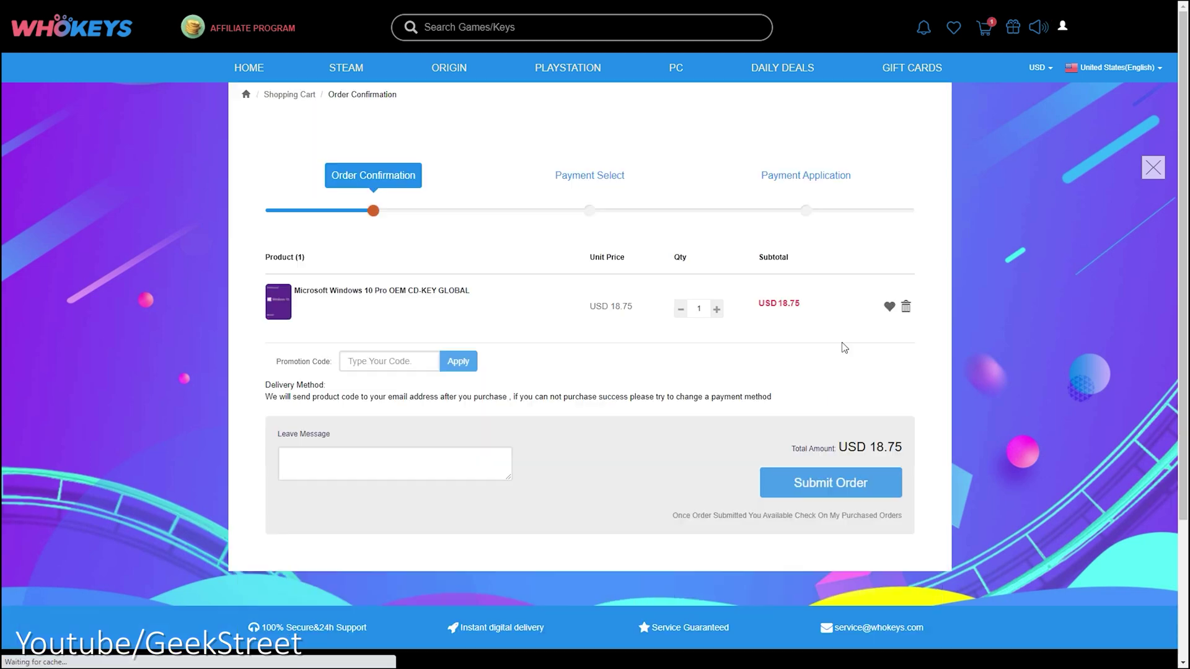
left_click(391, 364)
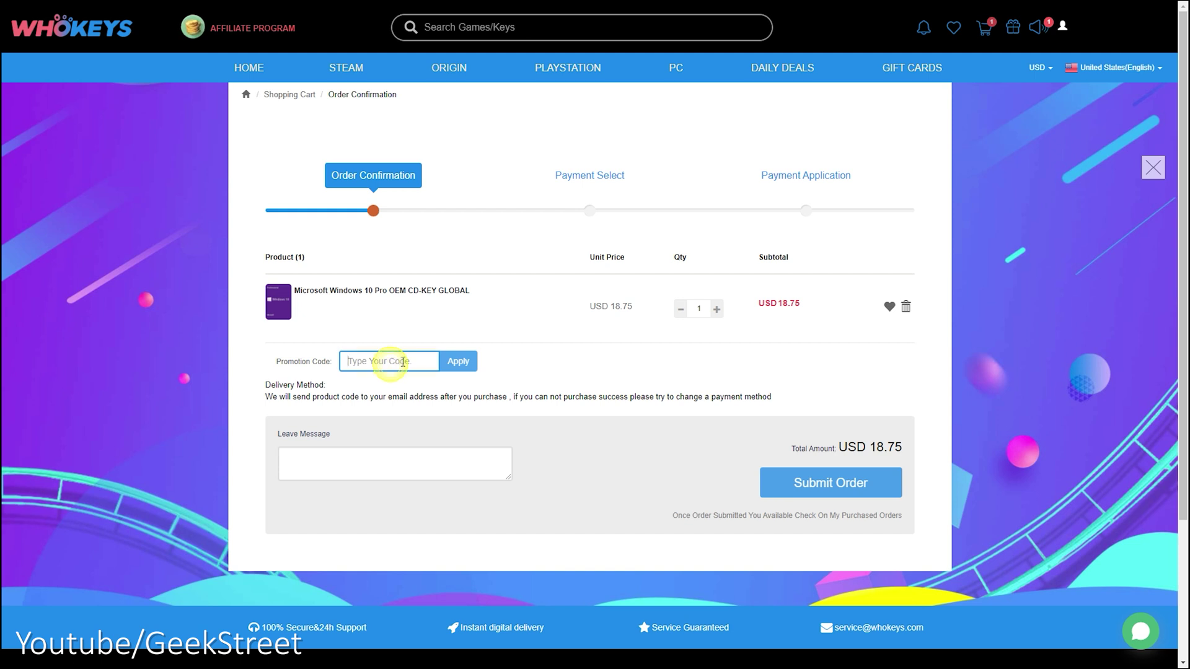
type("GE")
type("E")
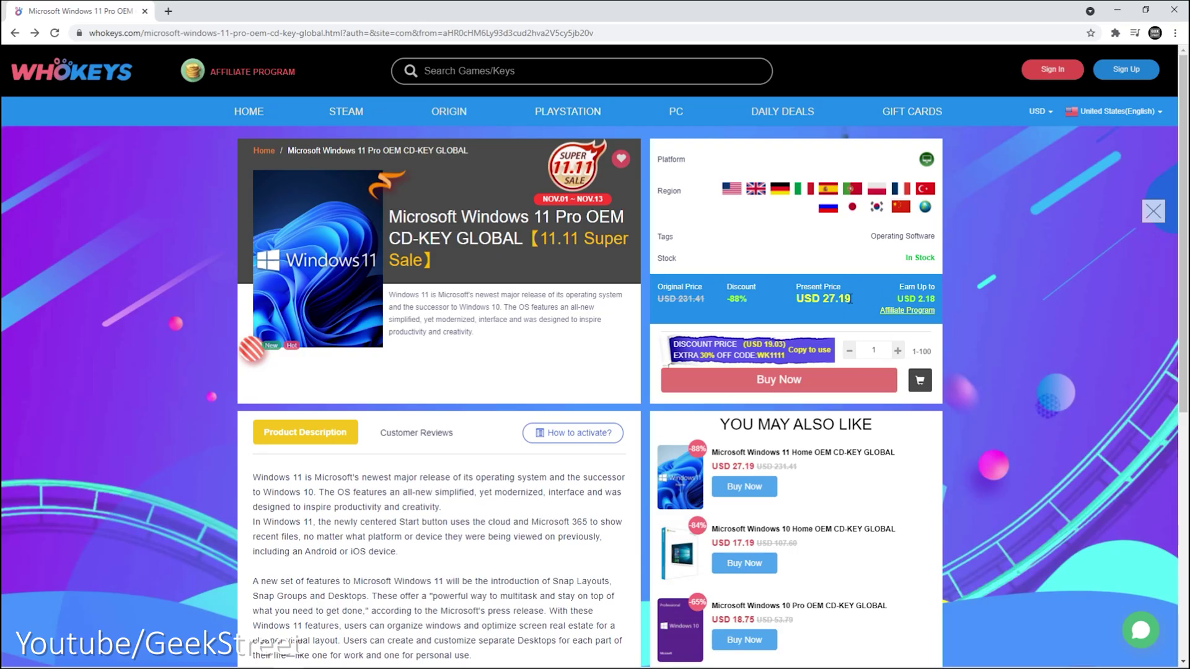
Step: Switch the Whokeys site region to United Kingdom(English)
left_click_drag(852, 295, 796, 304)
left_click(996, 272)
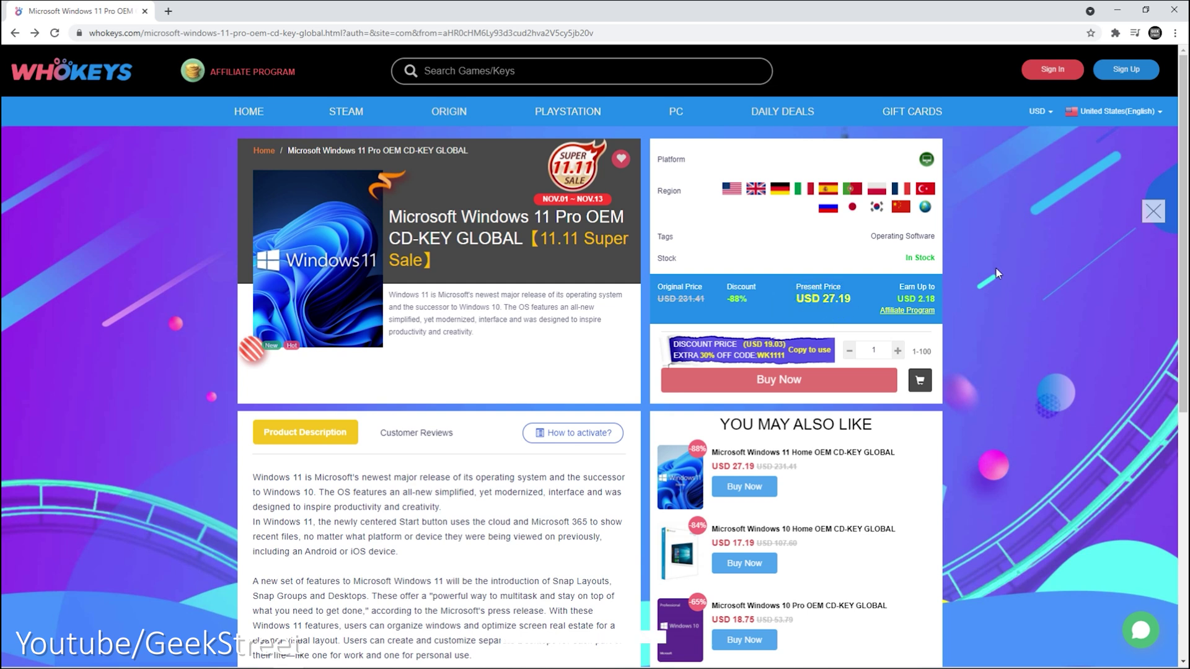
left_click(1111, 113)
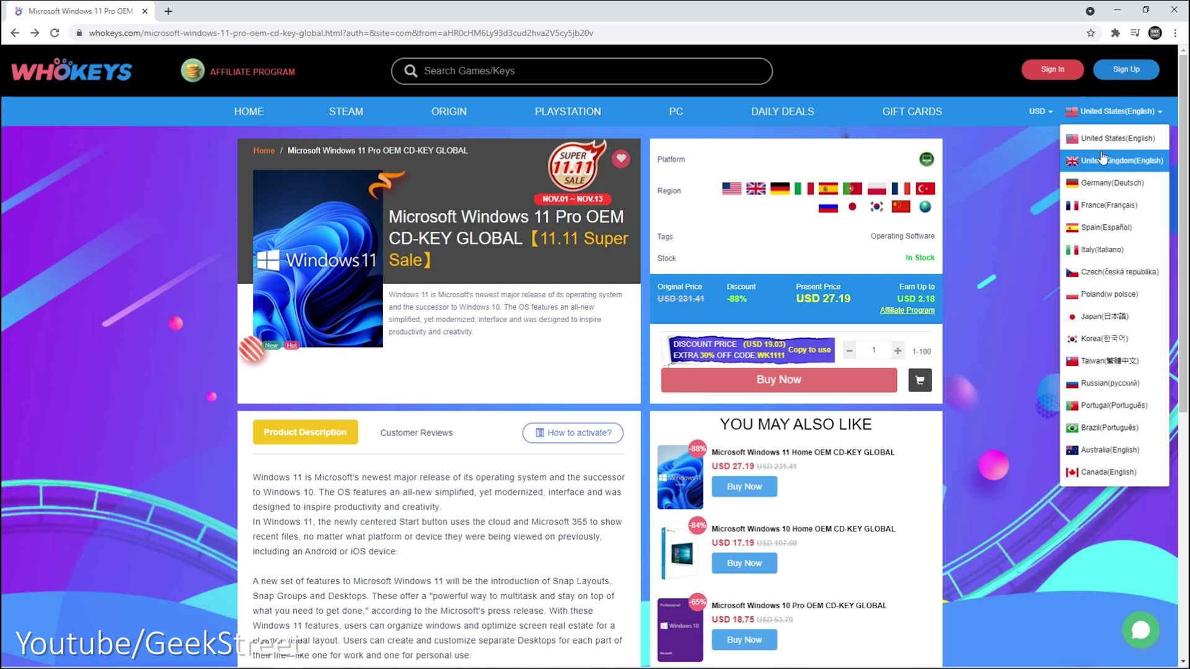
left_click(1101, 158)
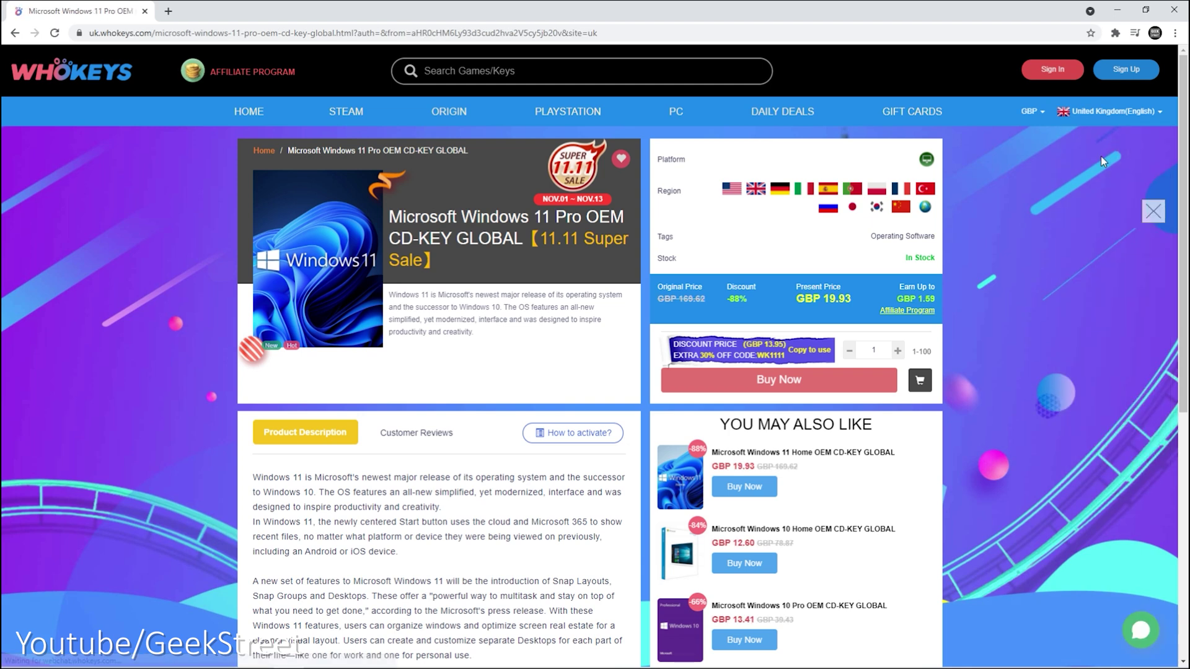
Step: Order the Windows 11 Pro OEM key with the promotion code applied, totalling GBP 15.94
left_click(768, 381)
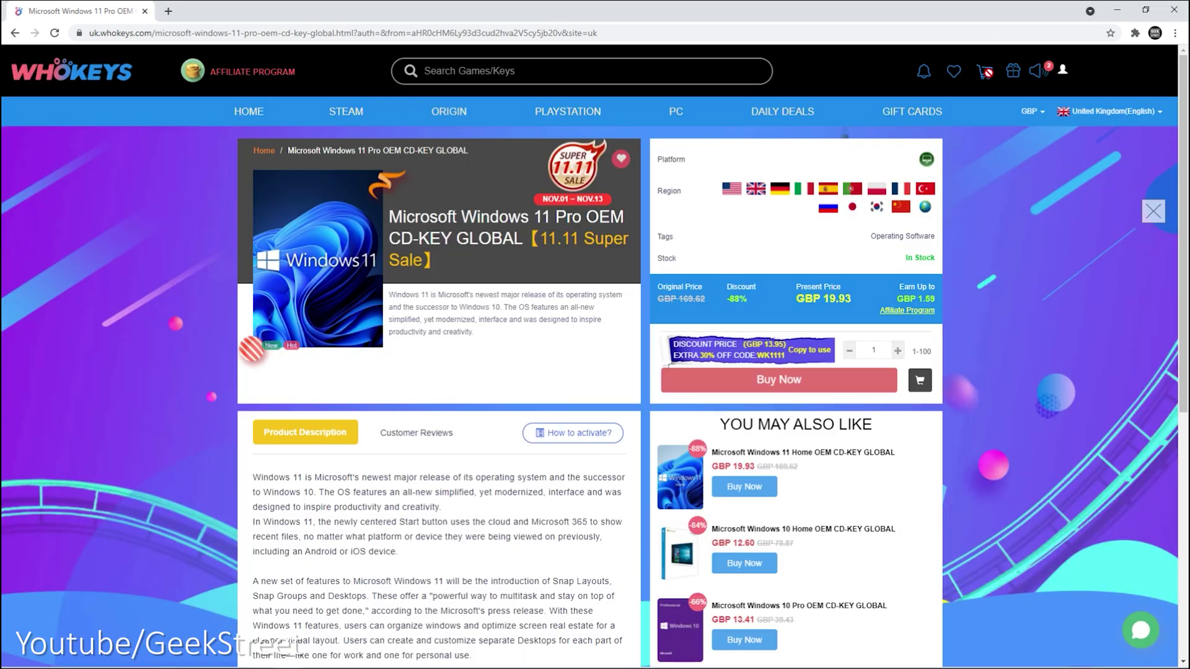
left_click(783, 393)
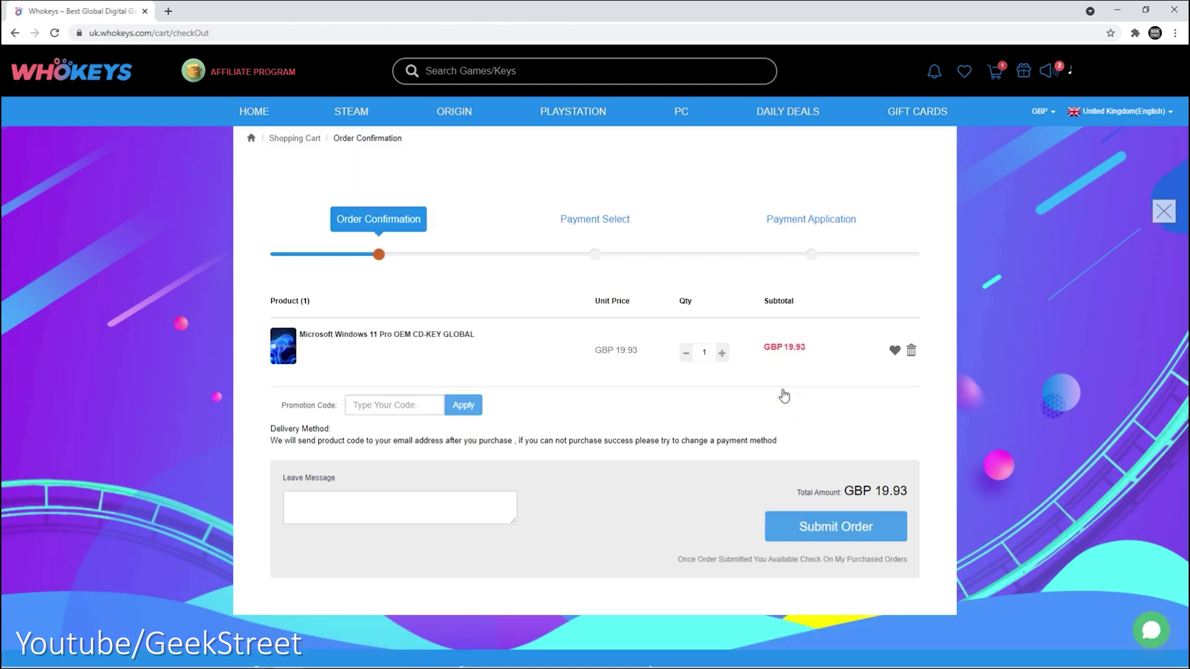
type("GEE2")
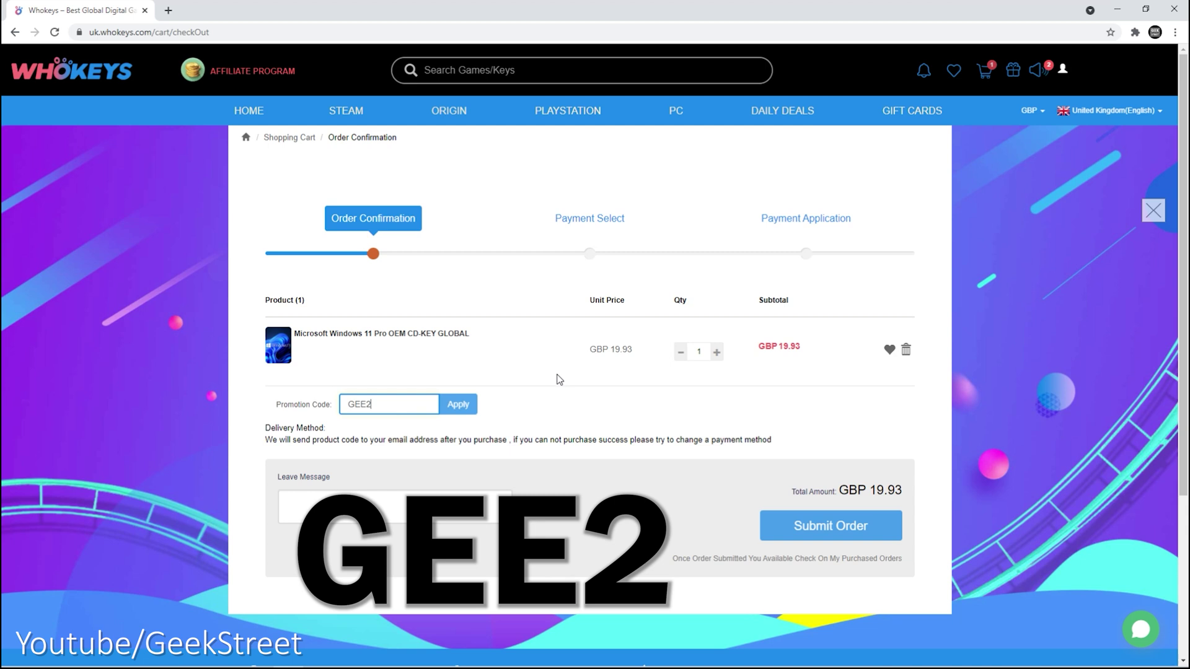
left_click(461, 409)
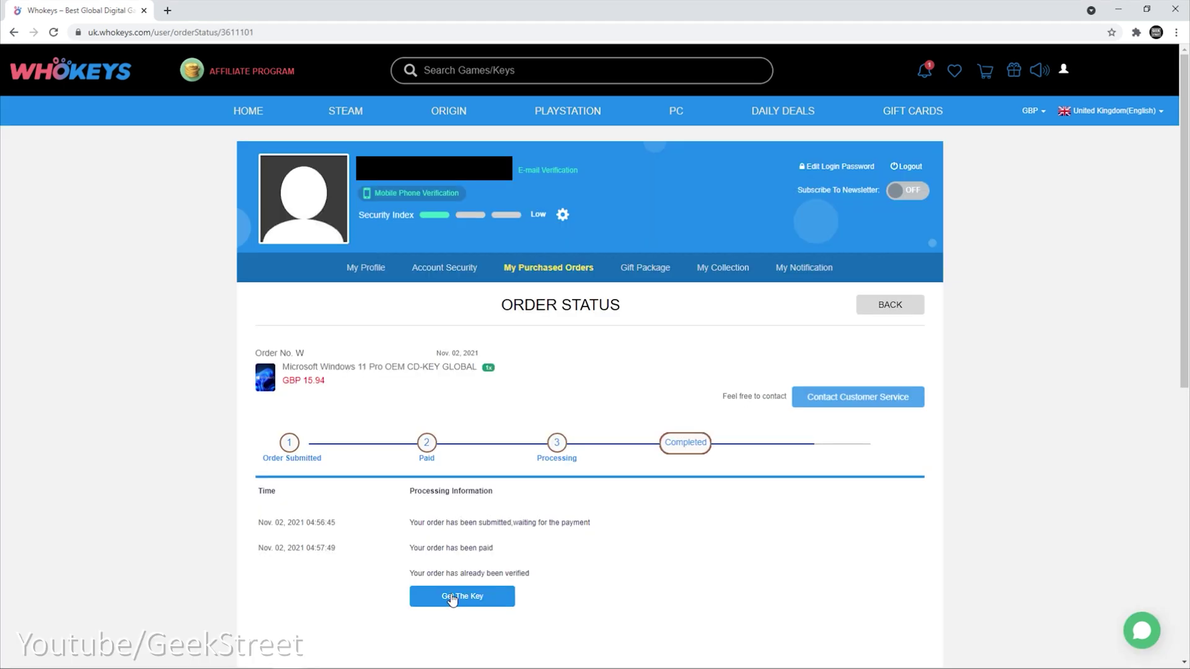
left_click(462, 596)
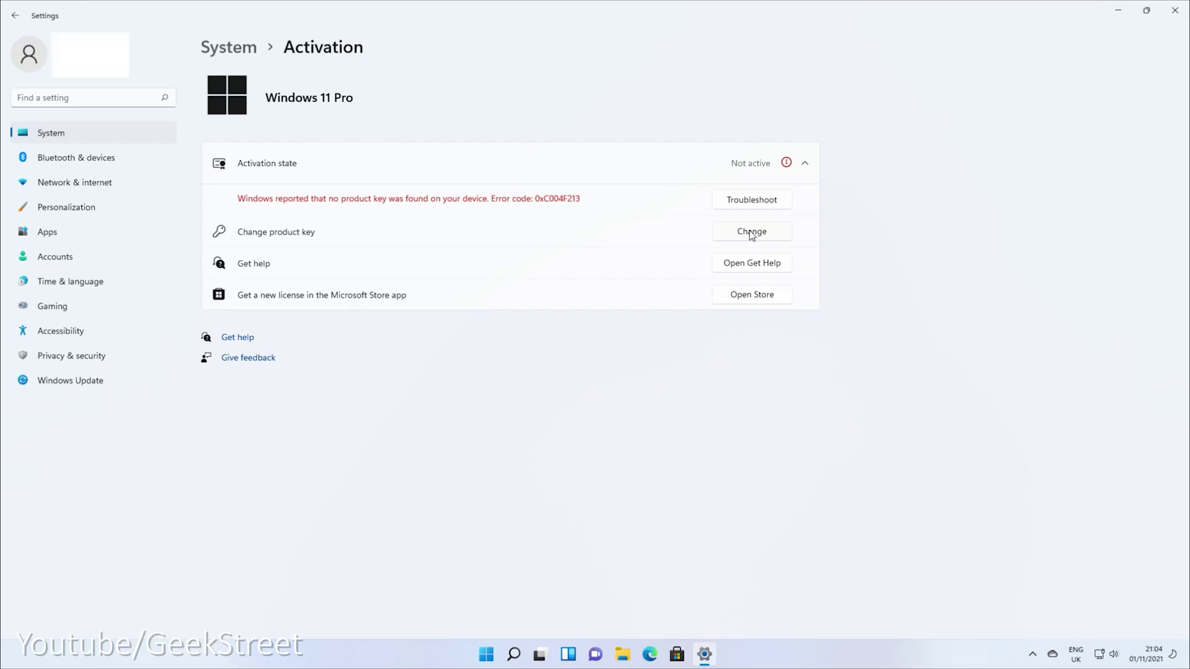
Step: Activate Windows 11 Pro with the purchased product key and view the activation state
left_click(751, 233)
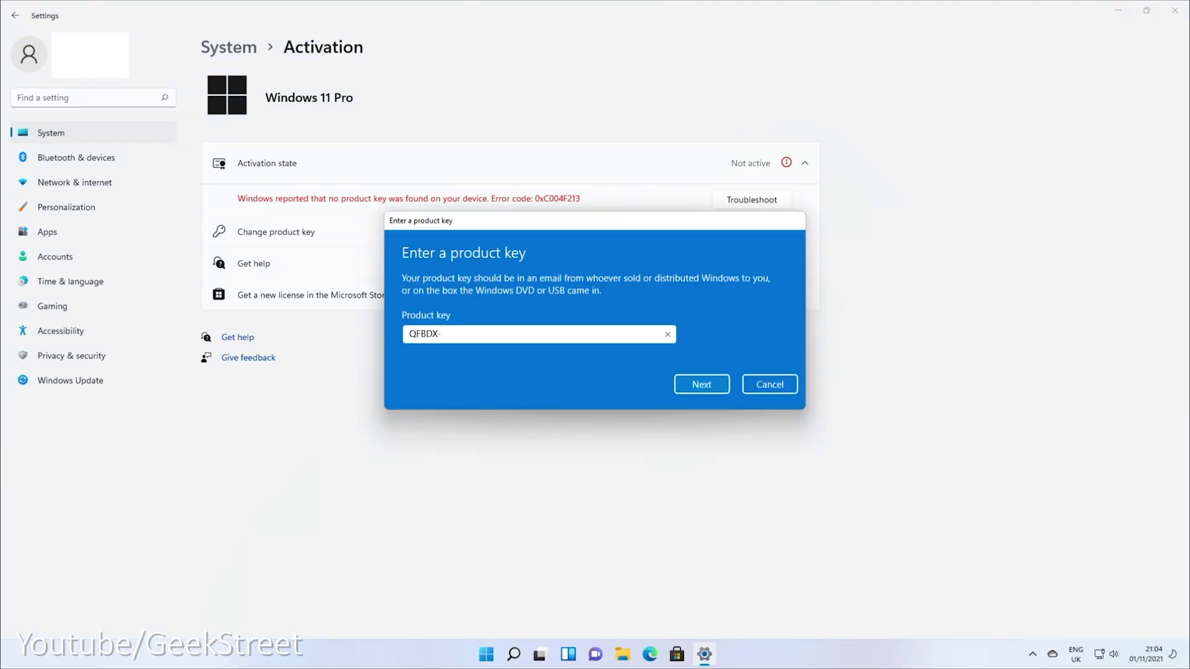
left_click(712, 388)
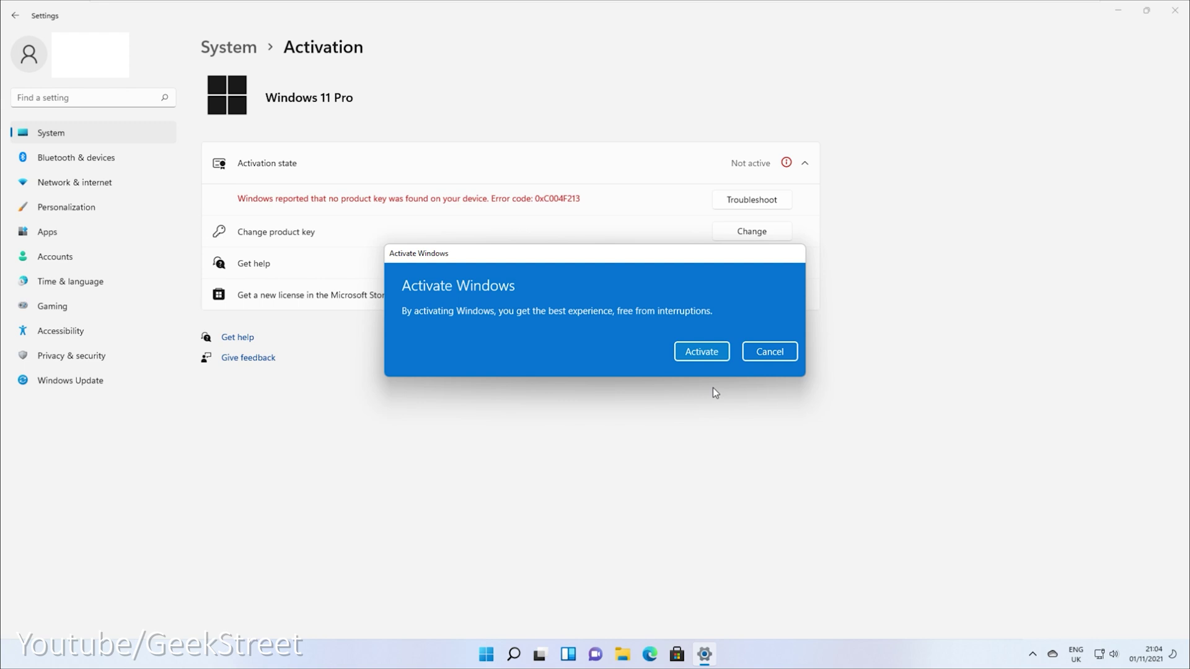
left_click(703, 350)
left_click(754, 354)
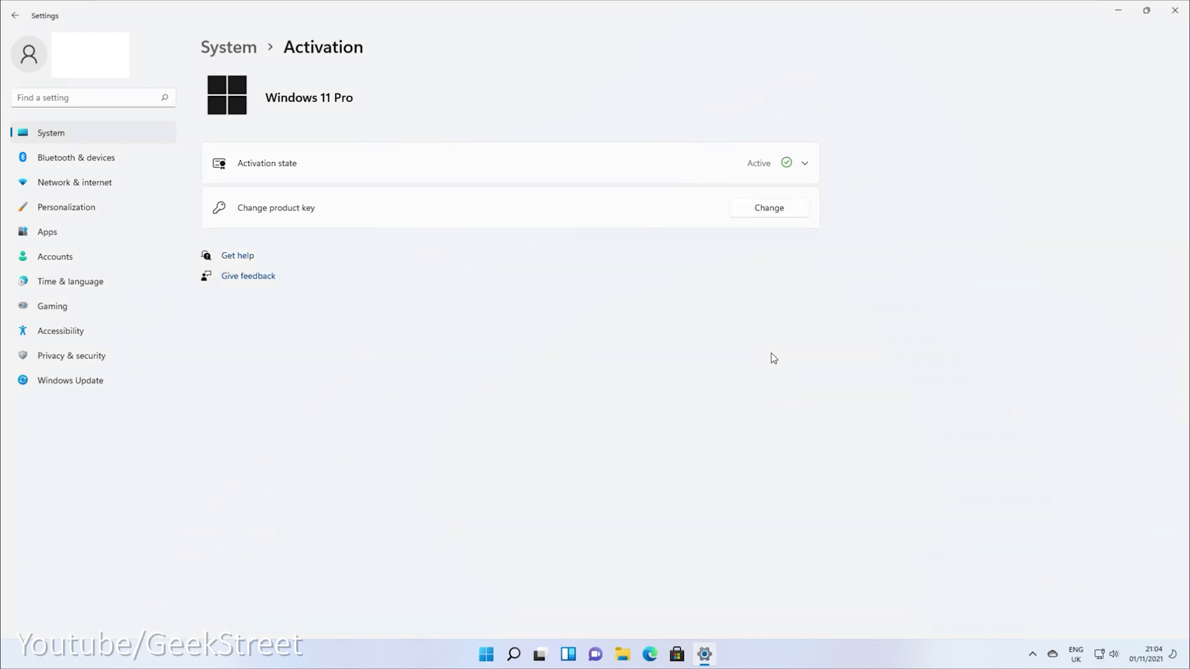
left_click(807, 164)
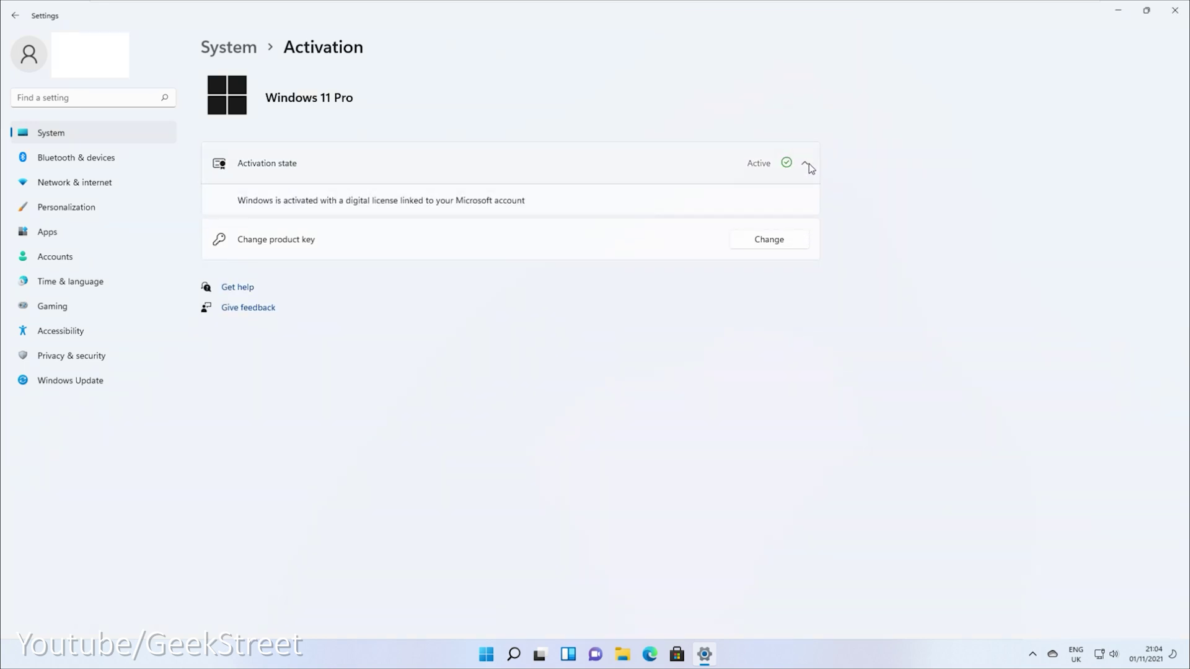